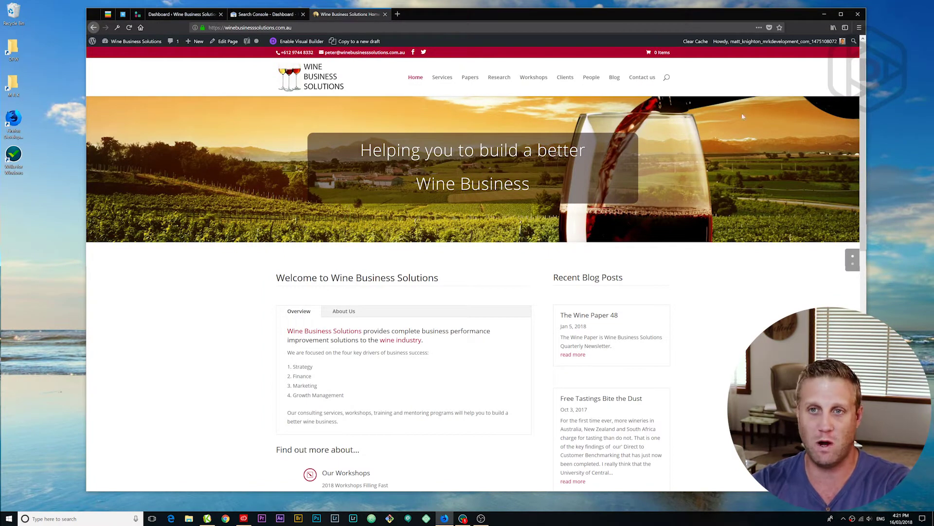
# Step: Browse the posts on the site's Blog page, then return to the WordPress Dashboard
pyautogui.click(615, 78)
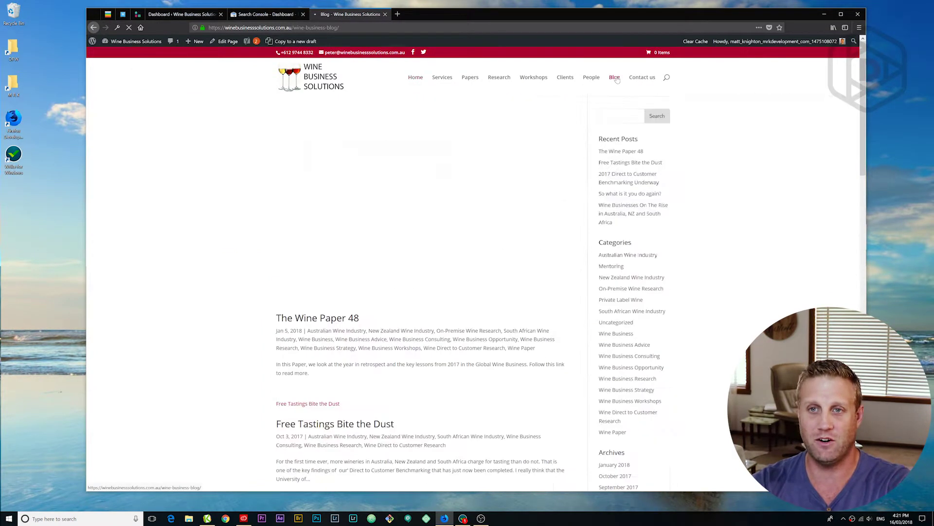
pyautogui.scroll(-8, 403, 186)
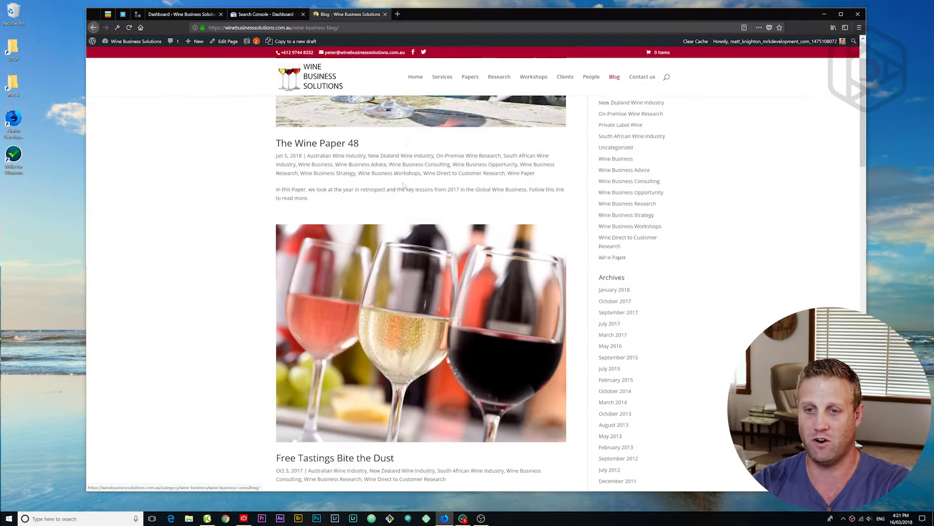
pyautogui.scroll(8, 403, 186)
pyautogui.scroll(1, 403, 186)
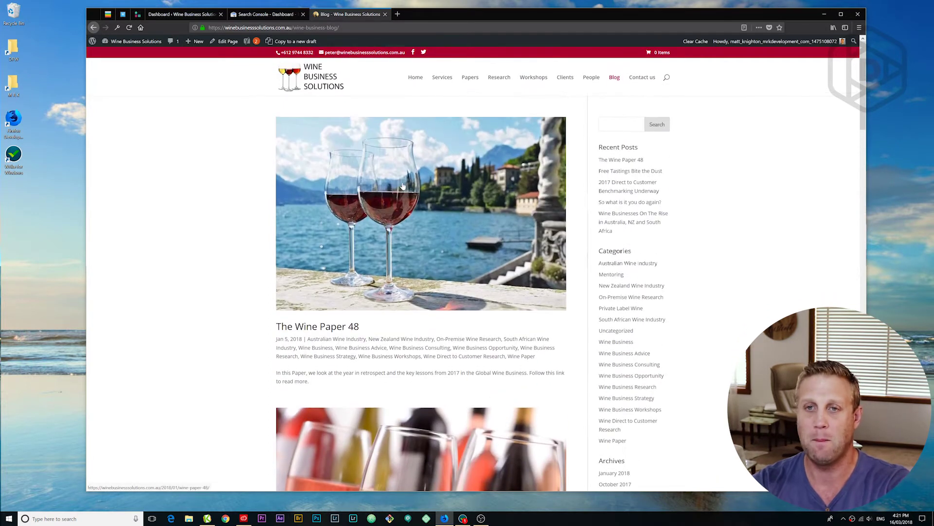
pyautogui.click(194, 15)
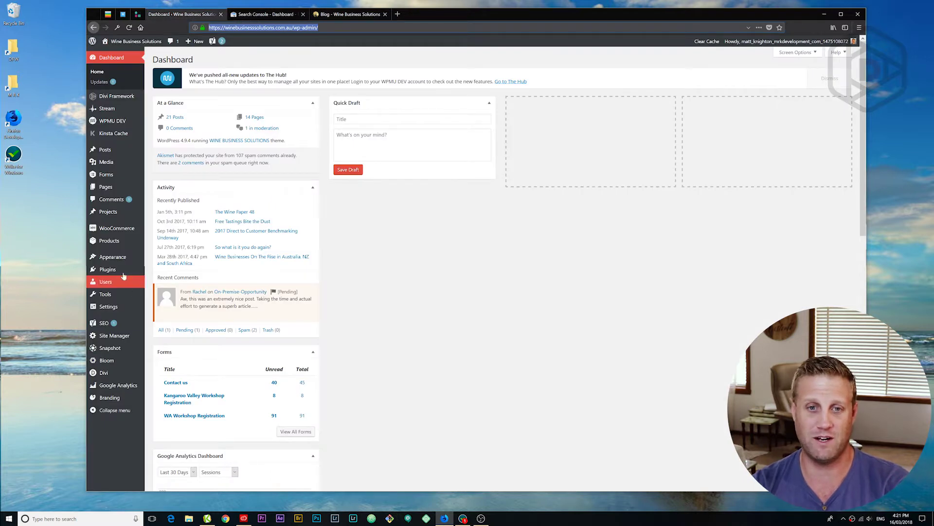
# Step: Go to Plugins > Add New and click into the Search plugins box
pyautogui.moveTo(123, 273)
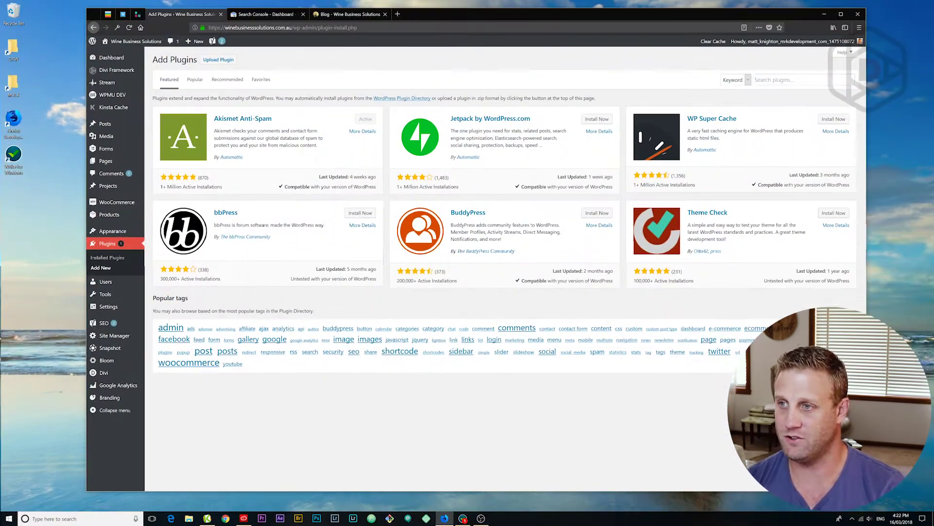
pyautogui.click(755, 80)
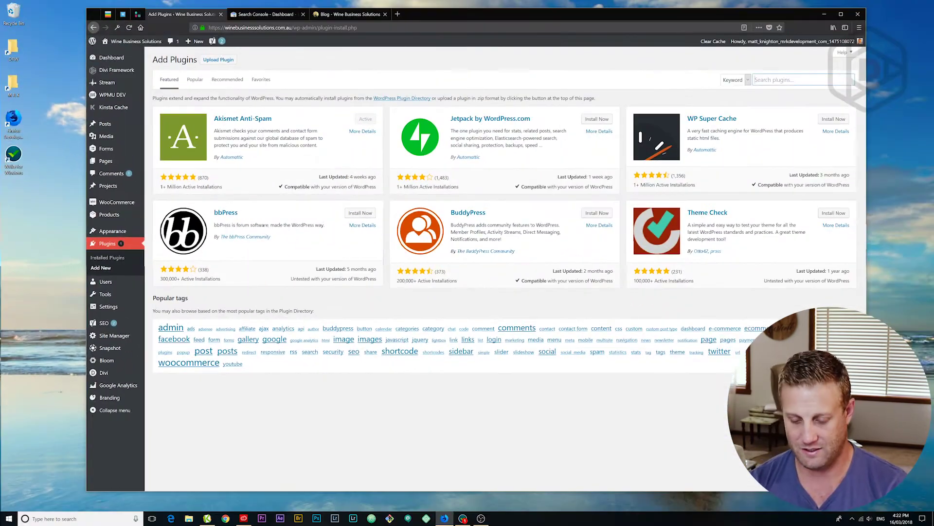
# Step: Search plugins for AMP and install AMP for WordPress and Glue for Yoast SEO & AMP
pyautogui.write('AM')
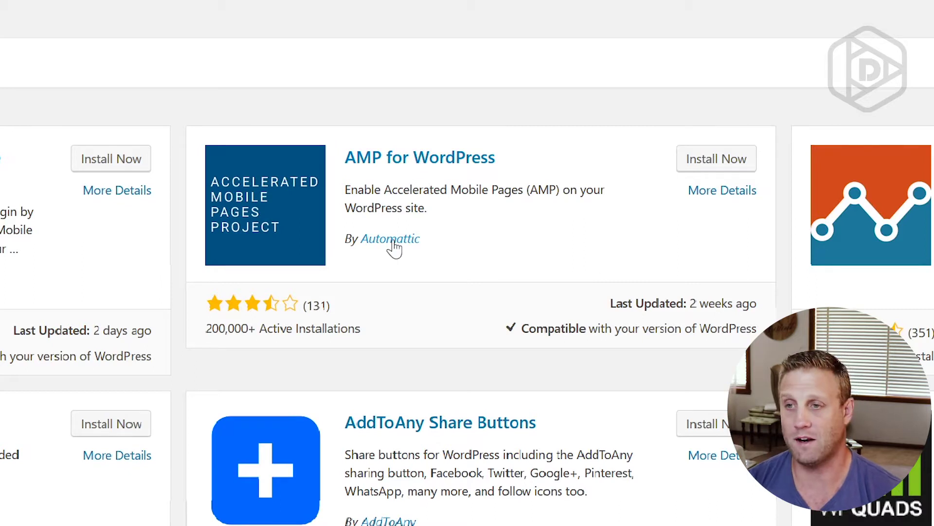
pyautogui.click(709, 166)
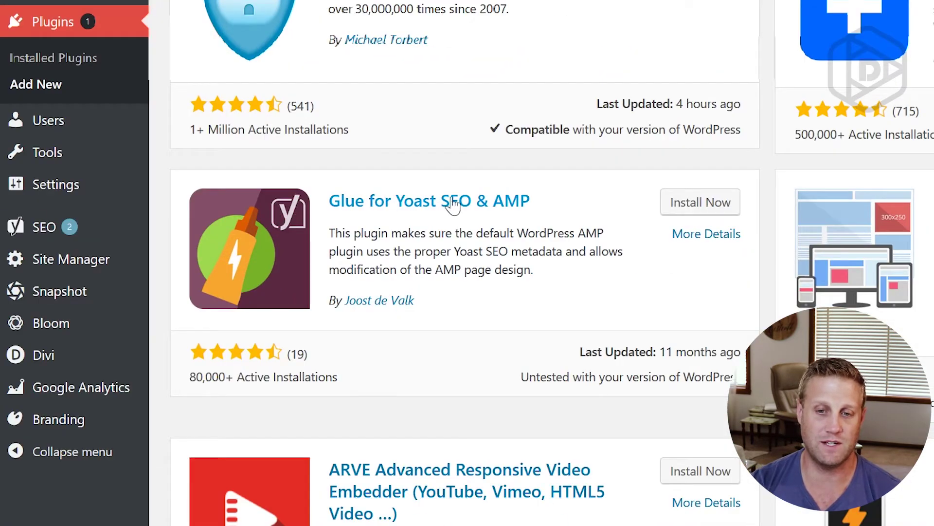
pyautogui.click(701, 202)
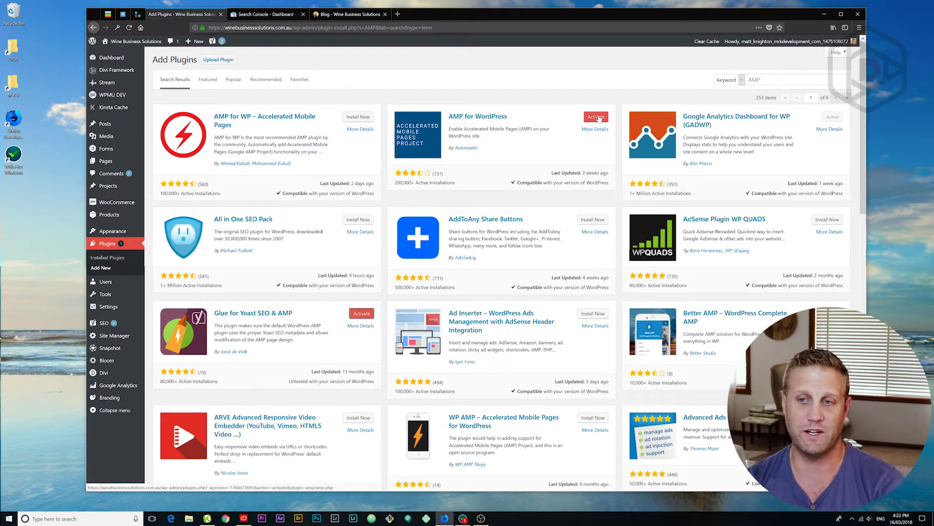
# Step: Activate AMP for WordPress, then load The Wine Paper 48 post at its /amp/ URL
pyautogui.click(596, 117)
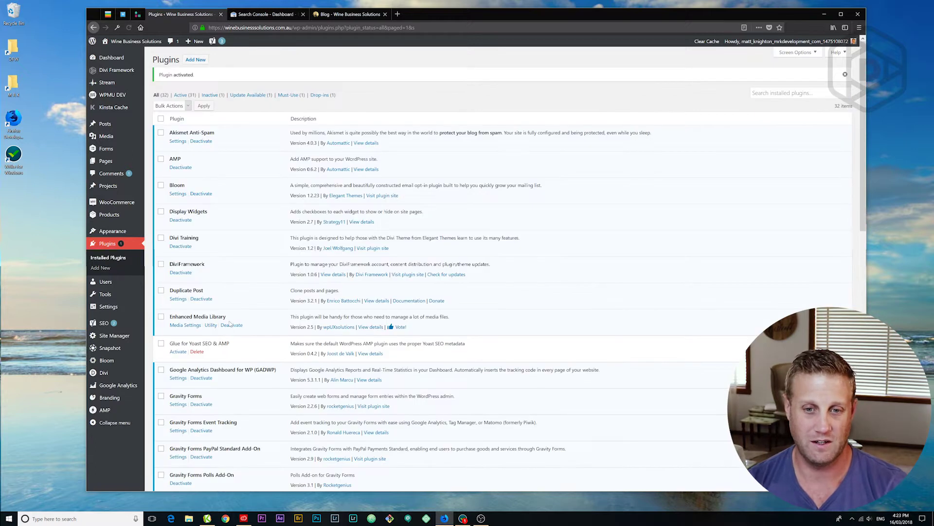
pyautogui.scroll(-4, 231, 262)
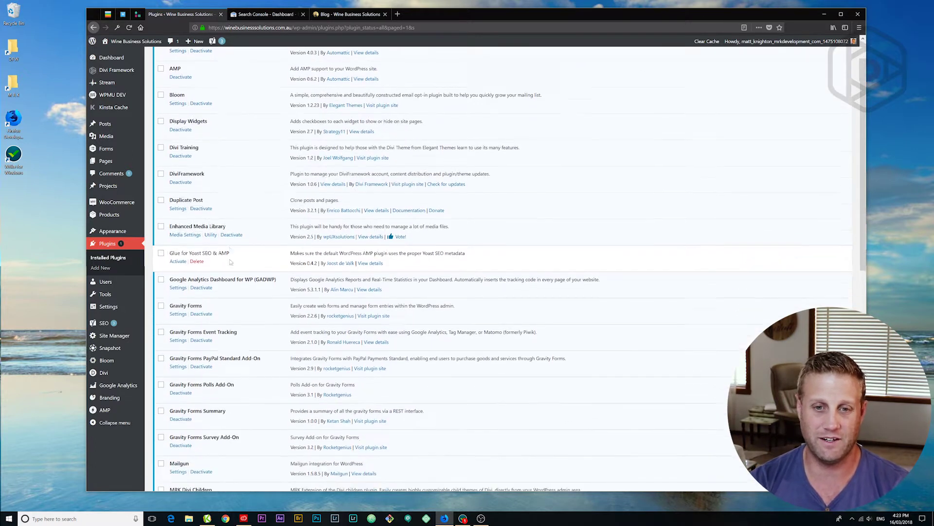
pyautogui.click(342, 15)
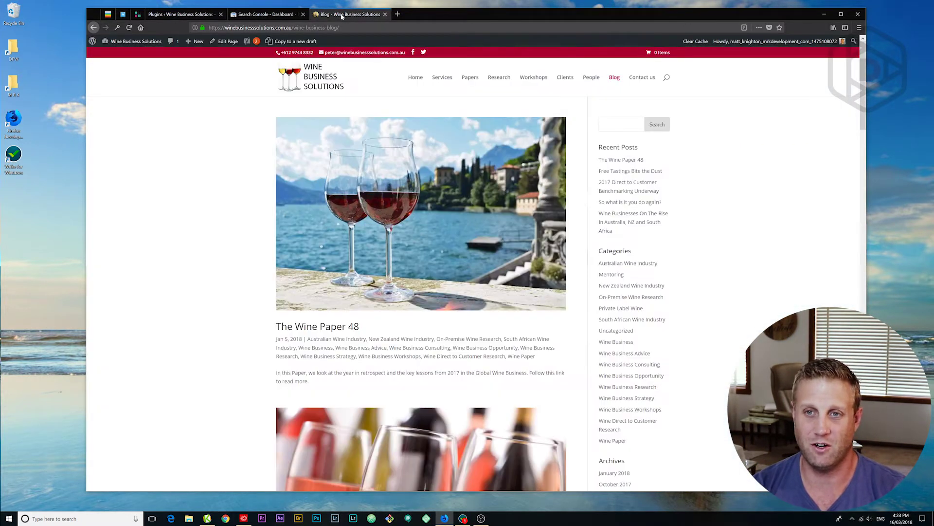
pyautogui.click(342, 328)
pyautogui.click(349, 28)
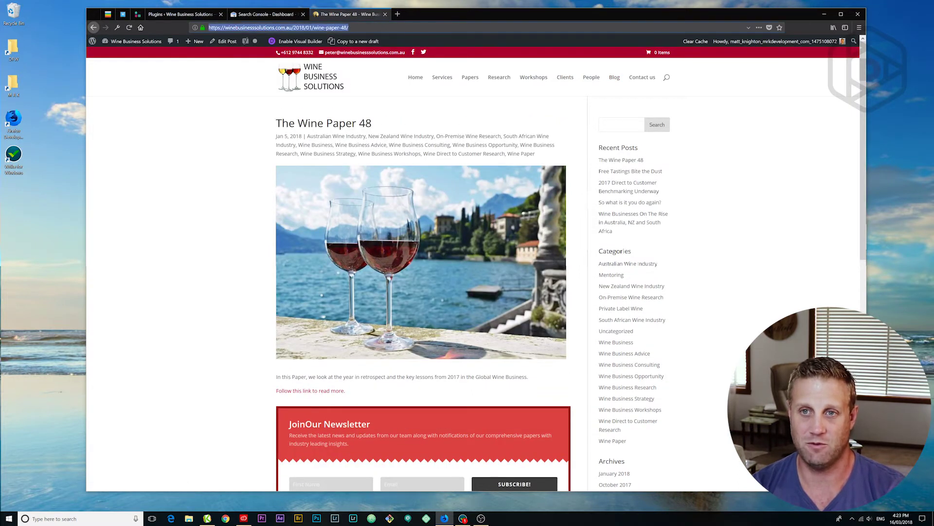
pyautogui.write('amp/')
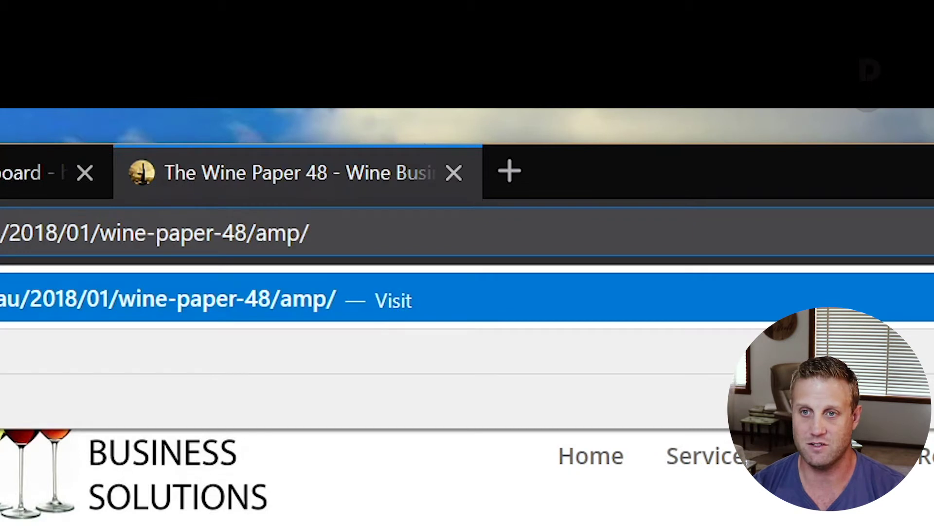
pyautogui.press('Return')
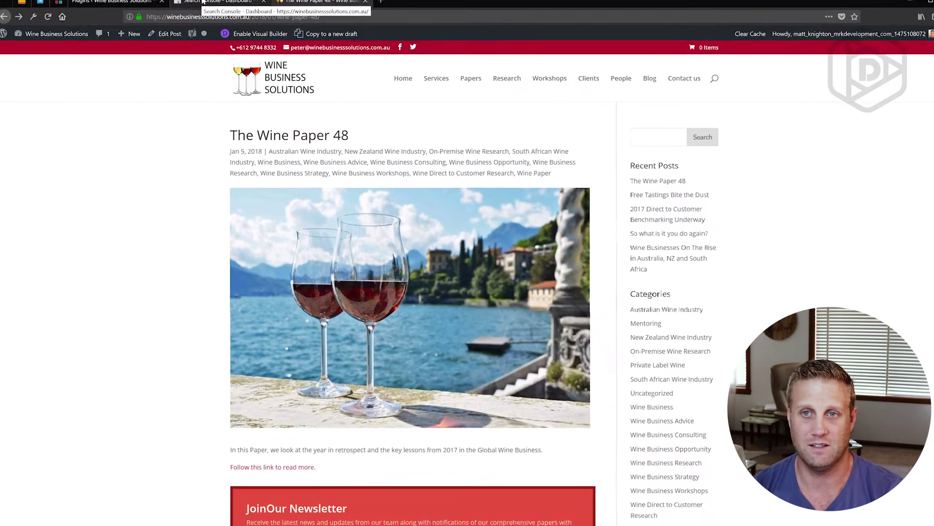
# Step: Activate Glue for Yoast SEO & AMP from the installed plugins list
pyautogui.click(203, 3)
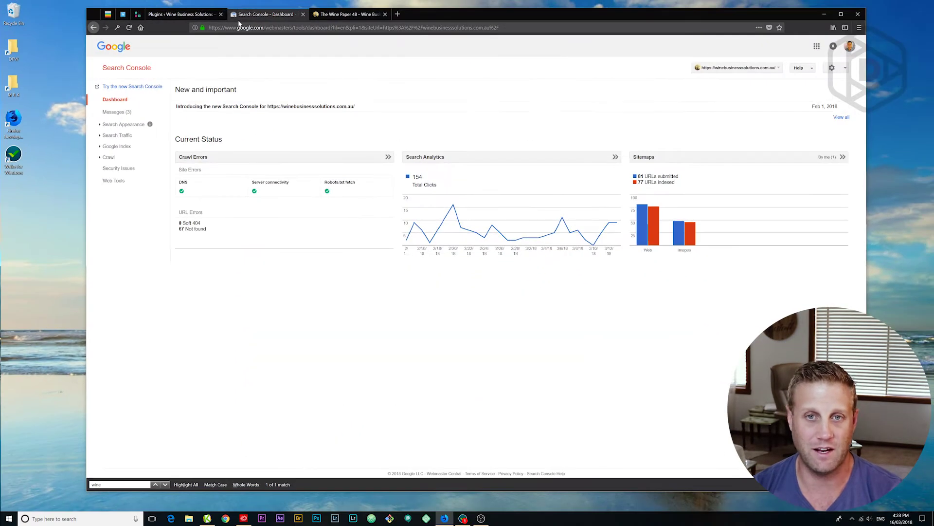
pyautogui.click(135, 1)
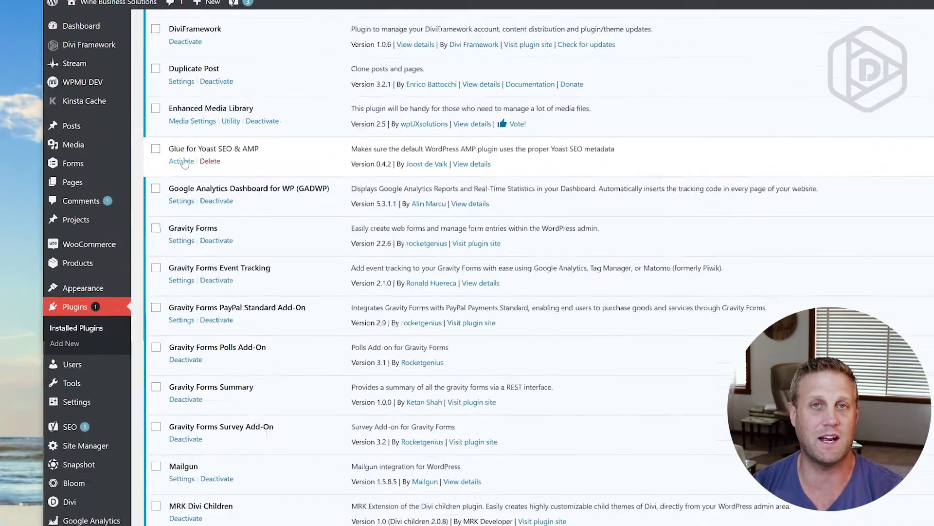
pyautogui.click(179, 147)
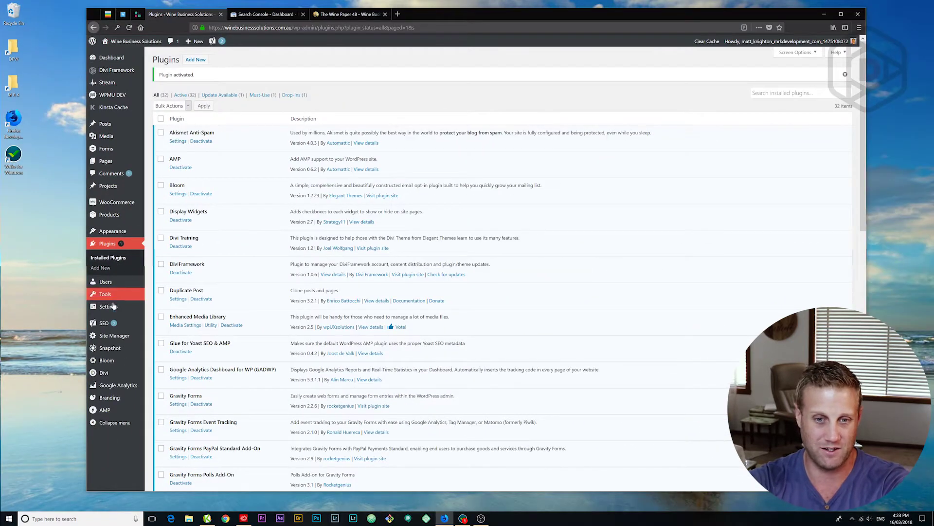
pyautogui.moveTo(109, 326)
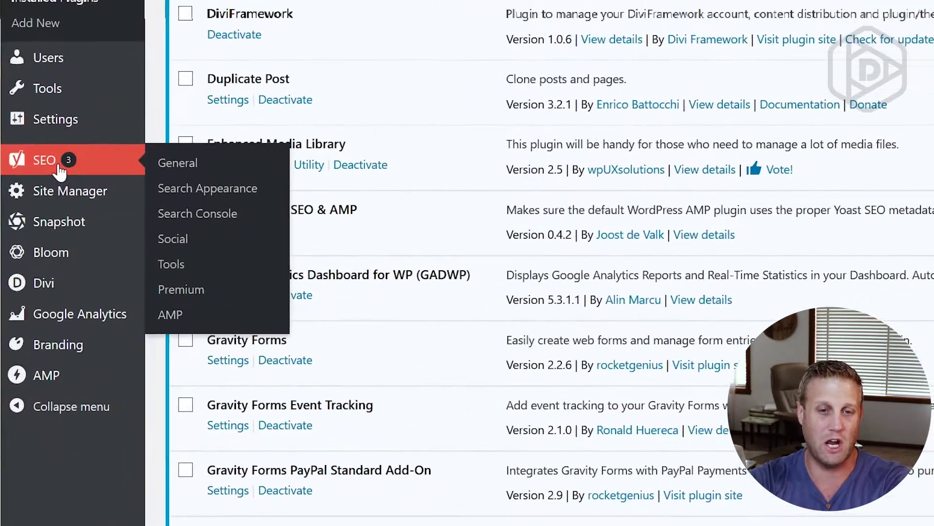
# Step: Open Yoast SEO's AMP settings, then go back to The Wine Paper 48 post page
pyautogui.click(165, 341)
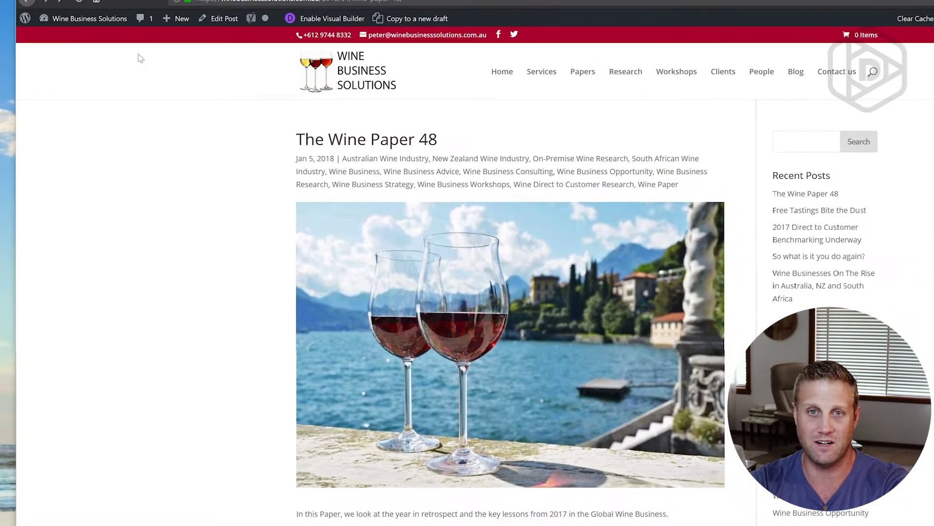
# Step: Inspect the post header and select its background-color value #aa002d in the Rules panel
pyautogui.rightClick(163, 46)
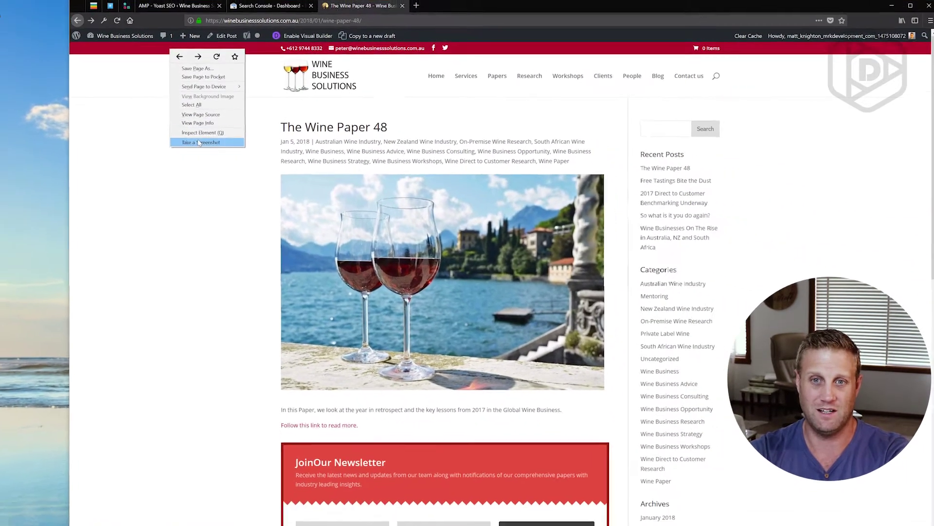
pyautogui.click(198, 137)
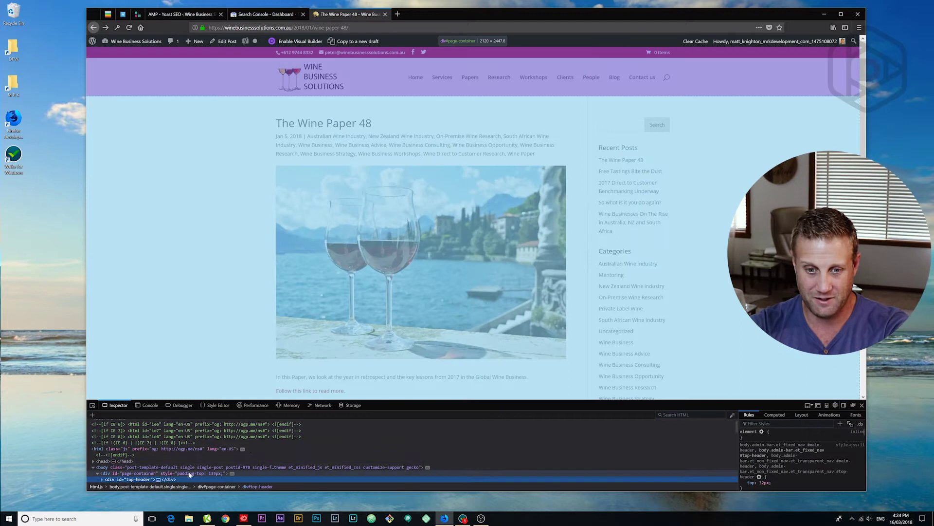
pyautogui.scroll(-5, 801, 458)
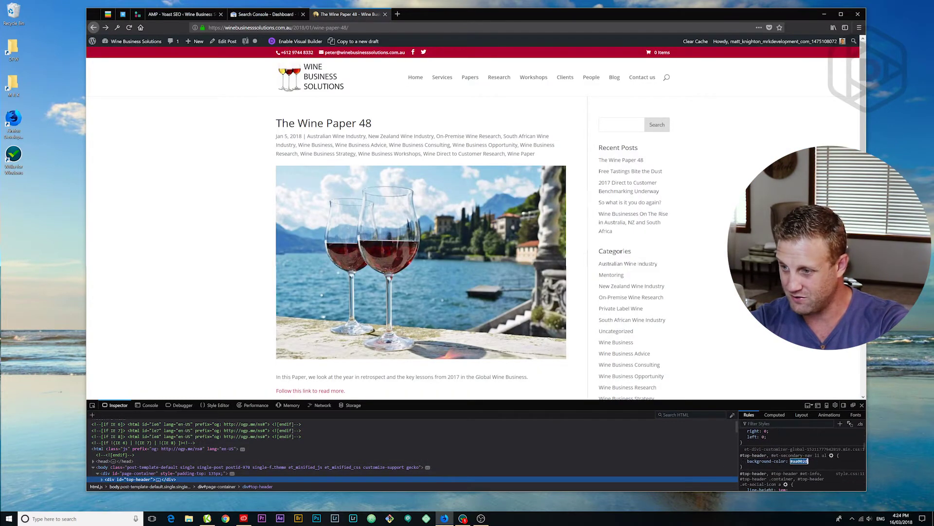
pyautogui.click(799, 461)
pyautogui.hotkey('ctrl', 'c')
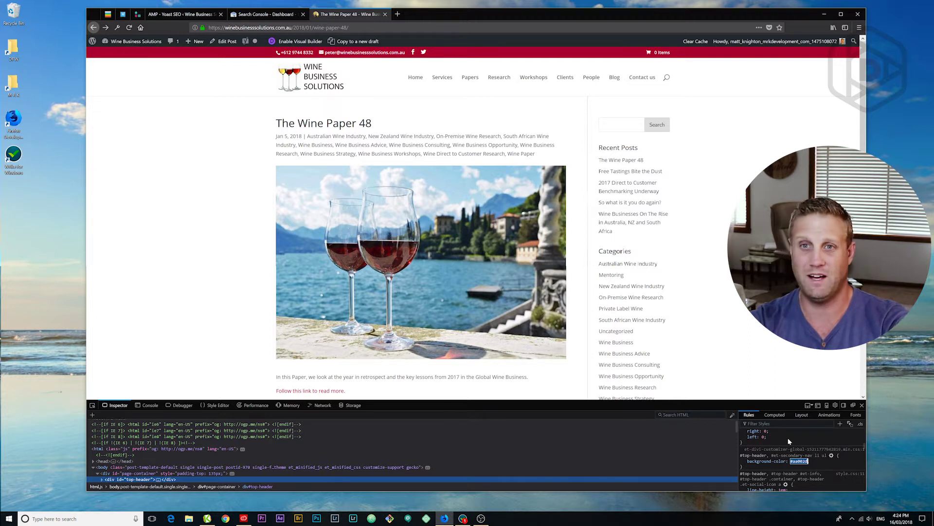
# Step: On the Yoast AMP Design tab, set the AMP Header color to #aa002d
pyautogui.click(180, 14)
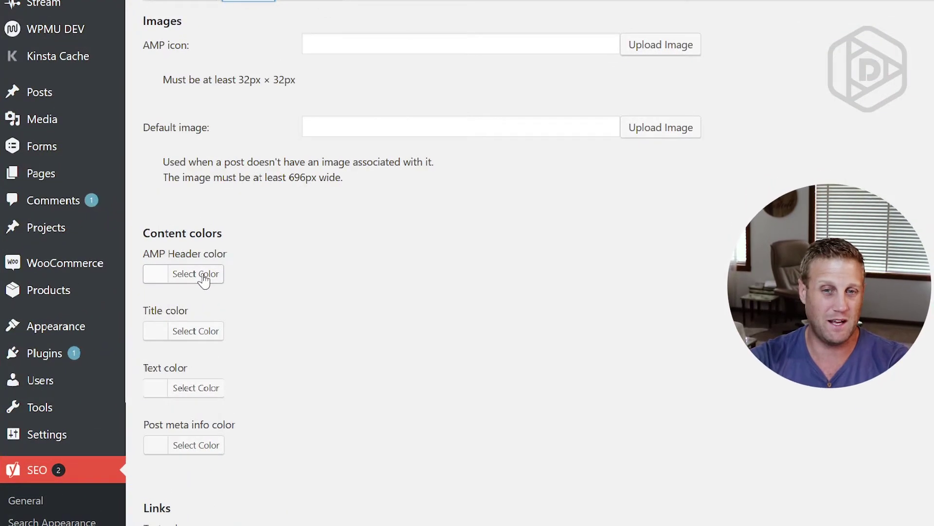
pyautogui.click(204, 278)
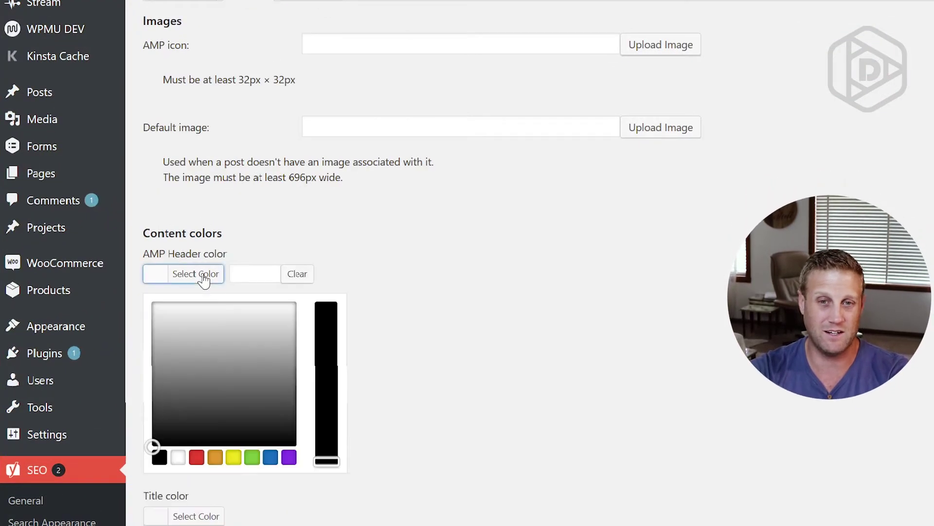
pyautogui.hotkey('ctrl', 'v')
pyautogui.click(419, 259)
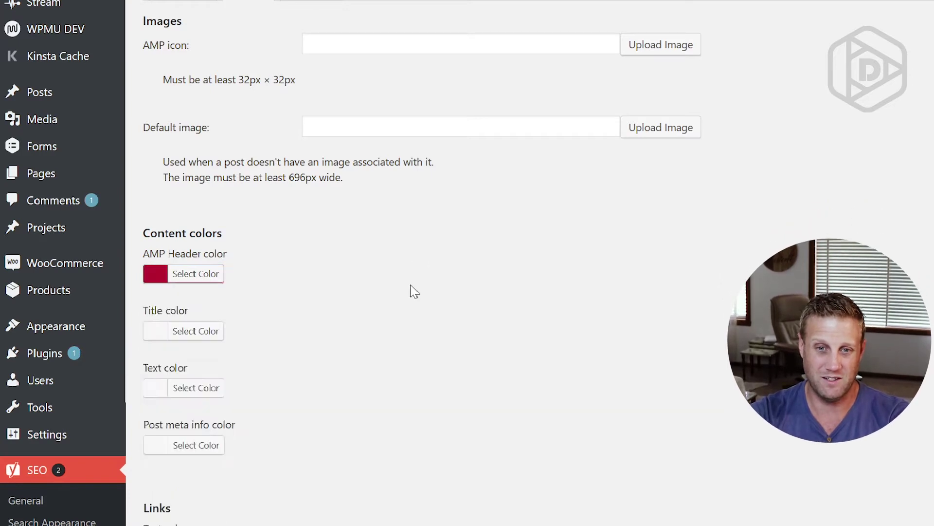
# Step: Set the Title color to white and save the AMP design settings
pyautogui.scroll(-1, 192, 327)
pyautogui.click(192, 322)
pyautogui.scroll(-3, 192, 316)
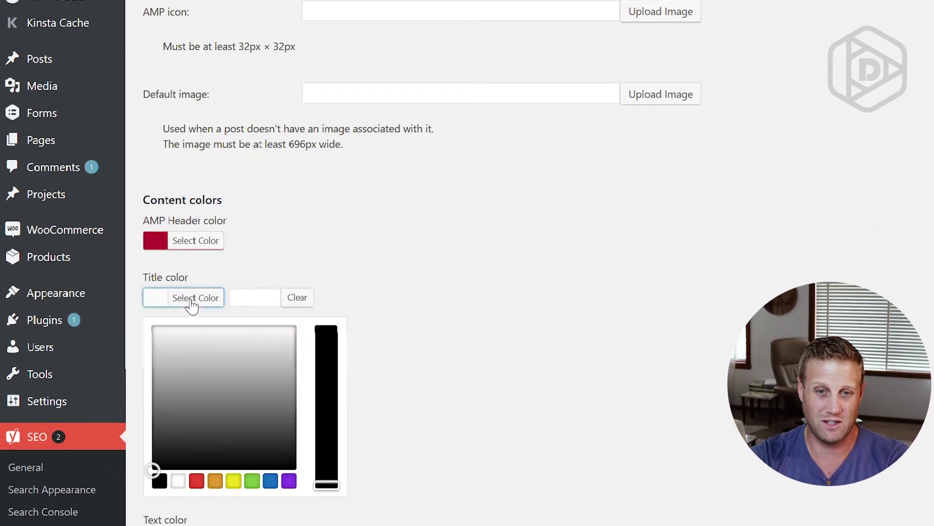
pyautogui.click(179, 440)
pyautogui.scroll(-2, 632, 291)
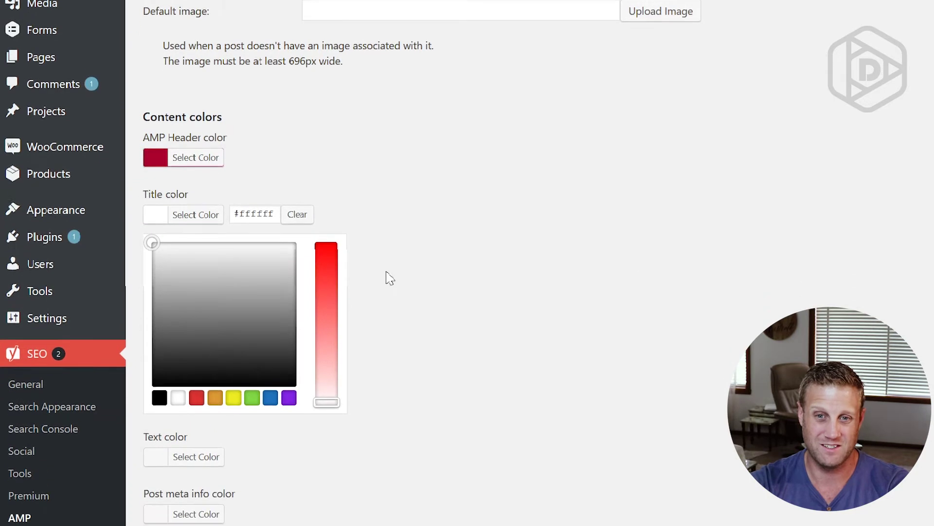
pyautogui.scroll(-3, 214, 442)
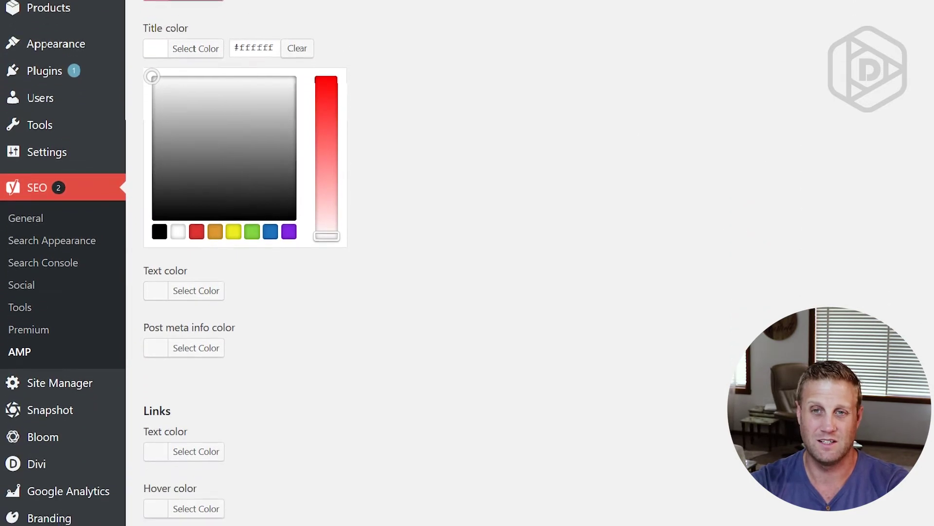
pyautogui.scroll(-4, 313, 296)
pyautogui.scroll(-3, 313, 296)
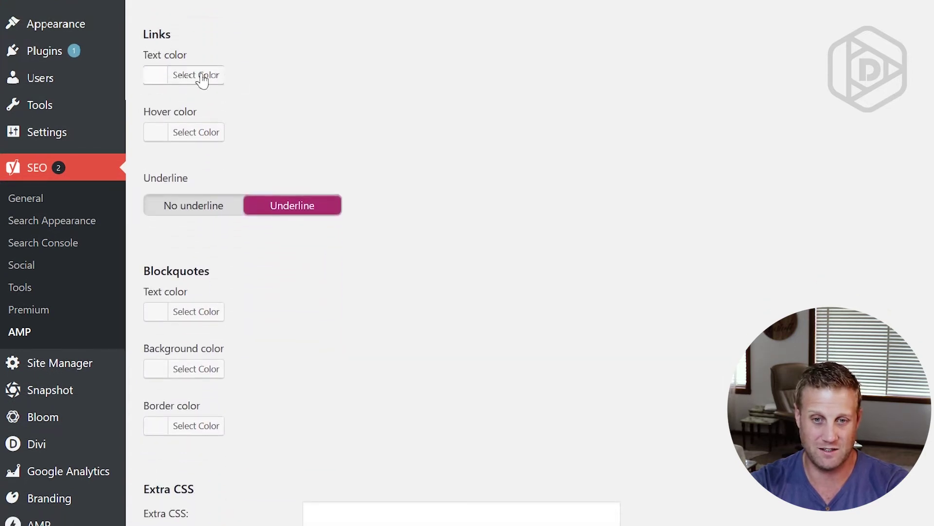
pyautogui.scroll(-3, 203, 80)
pyautogui.scroll(-3, 194, 37)
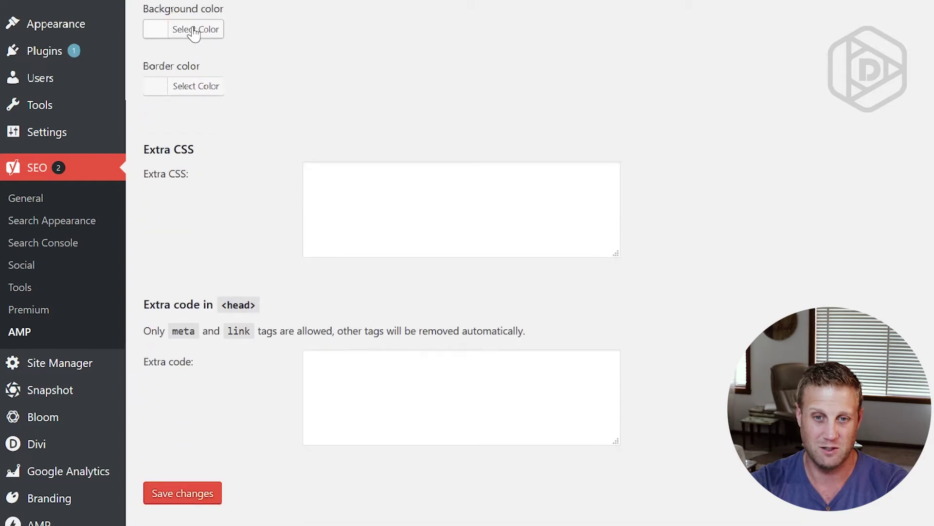
pyautogui.click(176, 494)
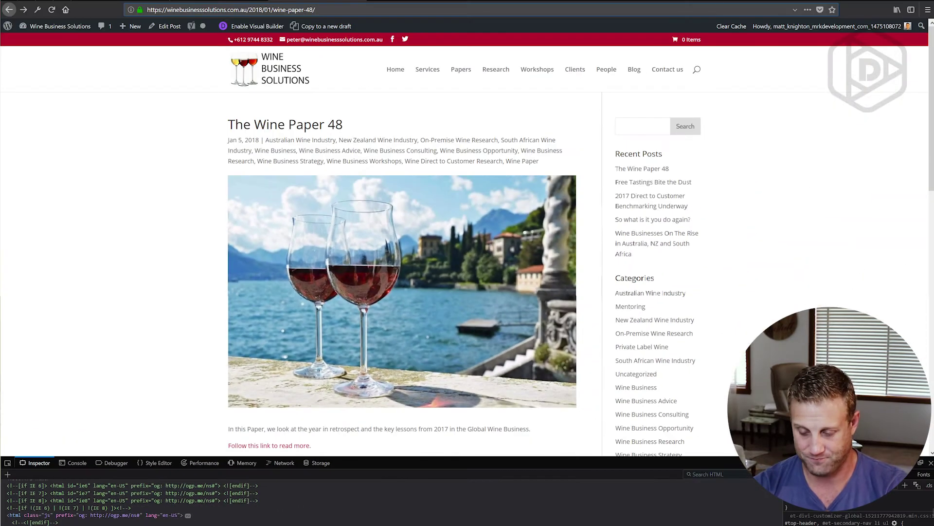
# Step: Load the post's /amp/ URL to view the red header, then close the developer tools
pyautogui.write('amp/')
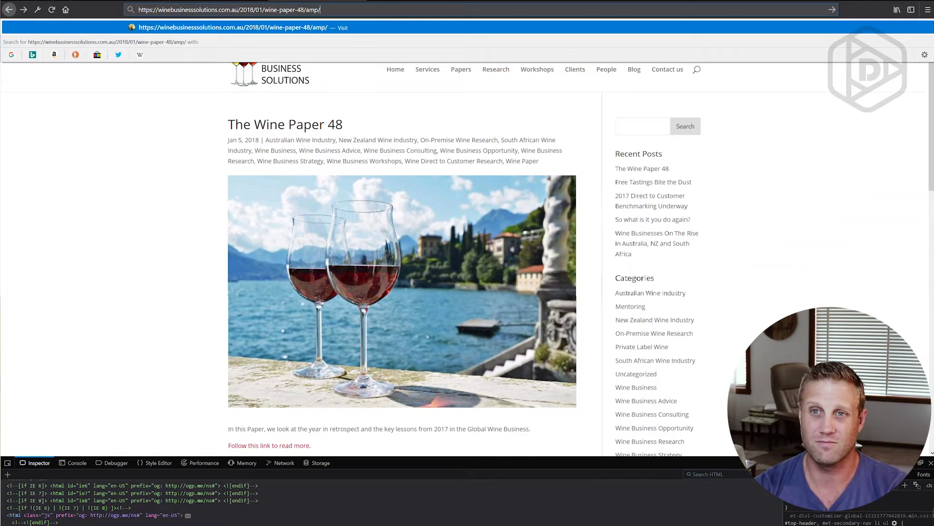
pyautogui.press('Return')
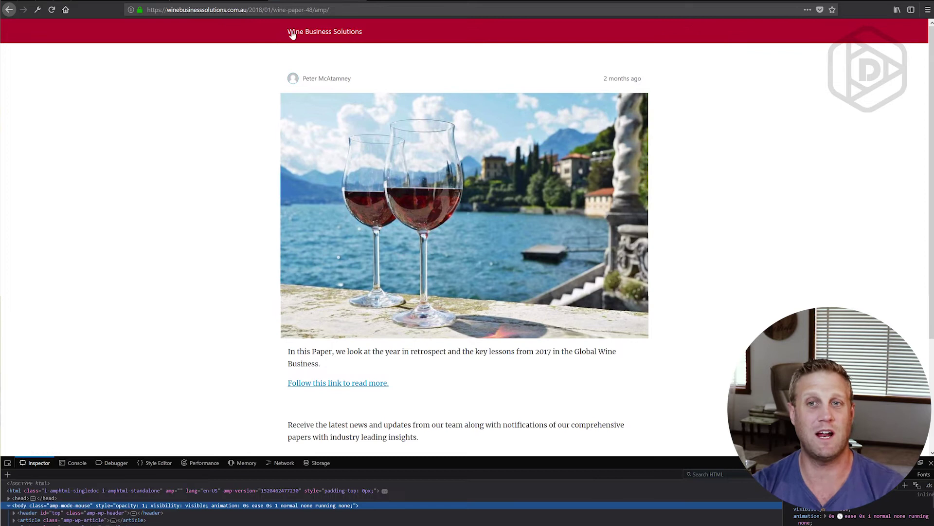
pyautogui.scroll(-5, 468, 110)
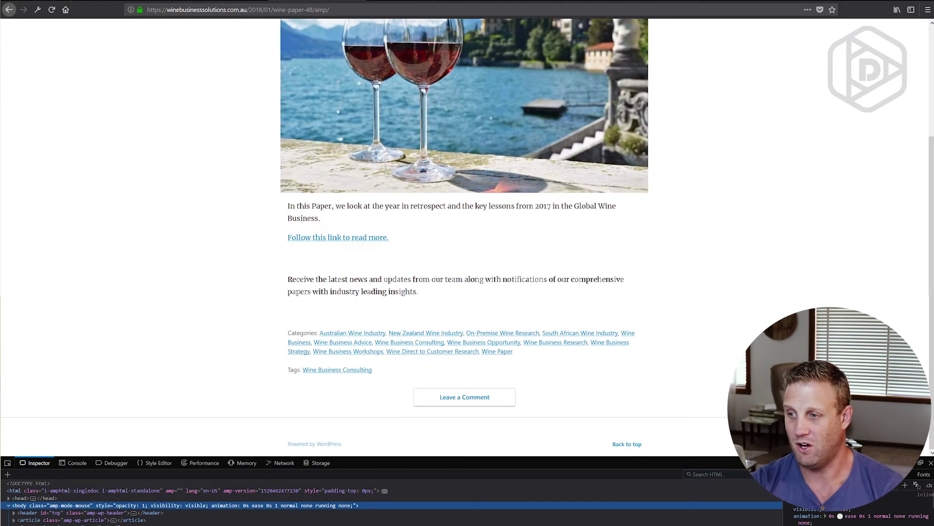
pyautogui.click(931, 463)
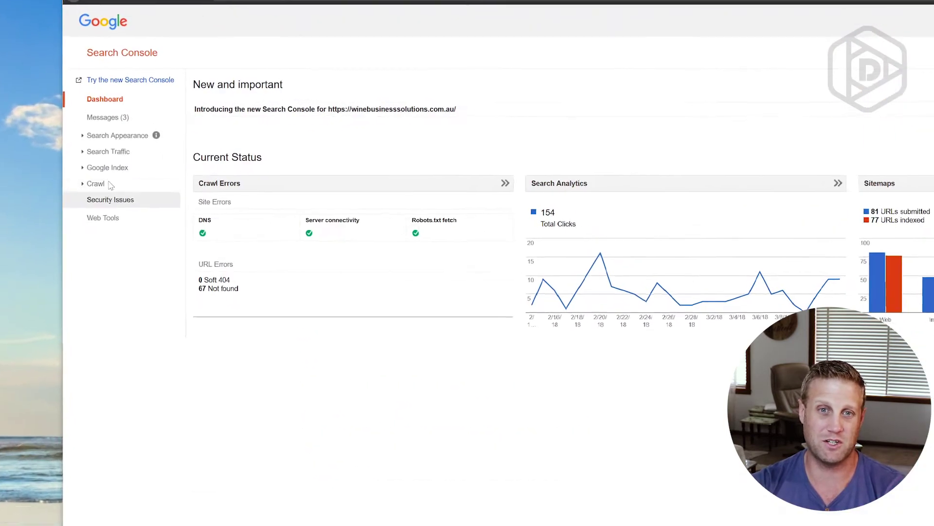
# Step: Open Search Appearance > Accelerated Mobile Pages in Search Console
pyautogui.click(88, 136)
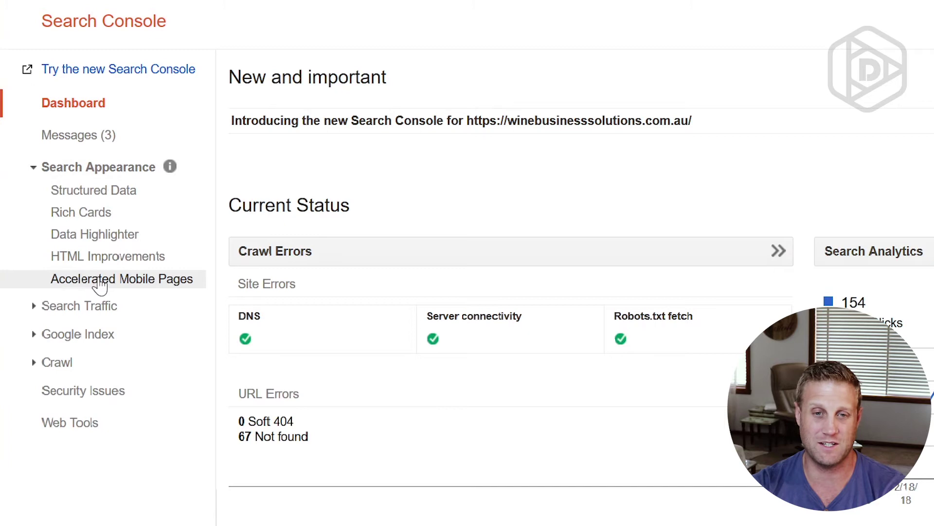
pyautogui.click(99, 283)
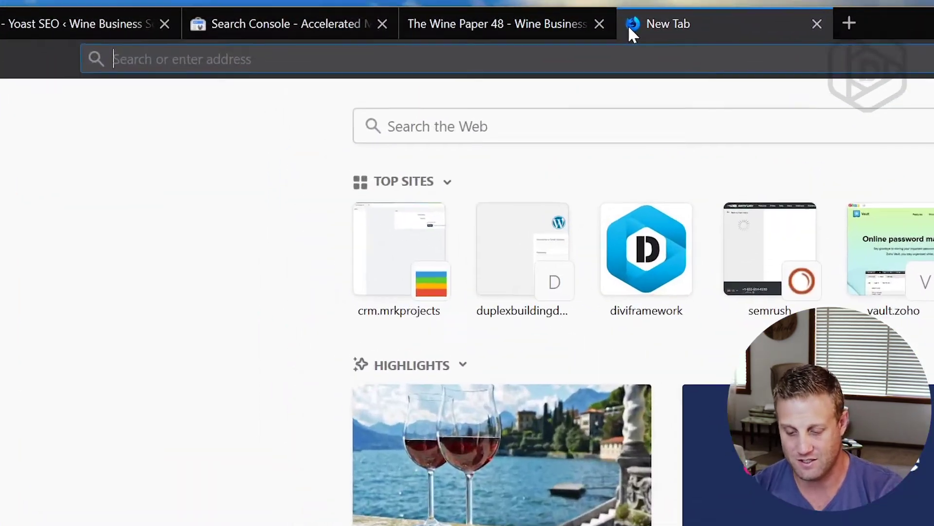
# Step: Search Google for 'validate accelerated mobile pages' and copy the AMP post's URL from its tab
pyautogui.write('validate acce')
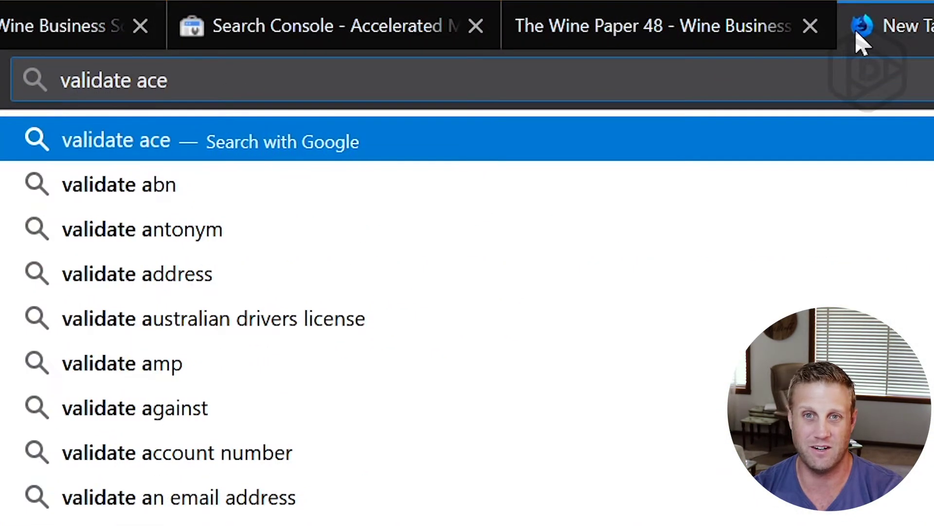
pyautogui.write('lera')
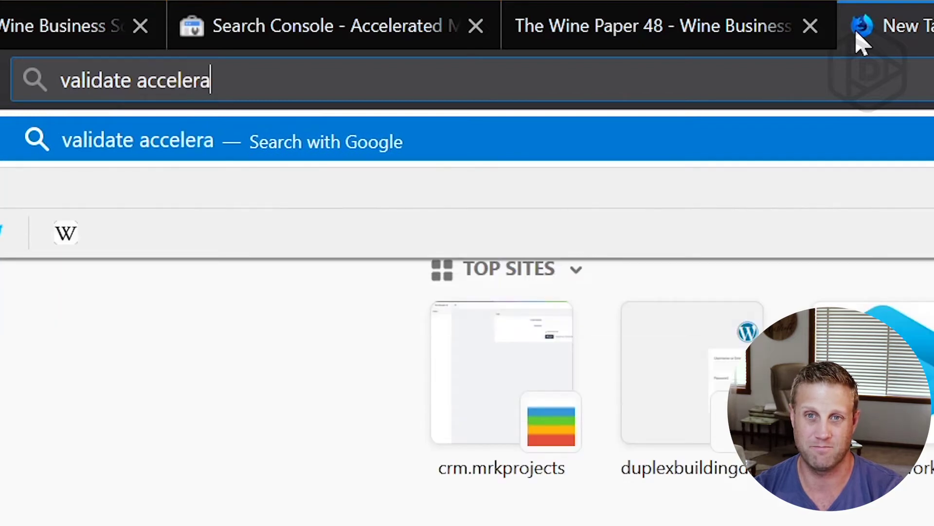
pyautogui.write('ted mobile pag')
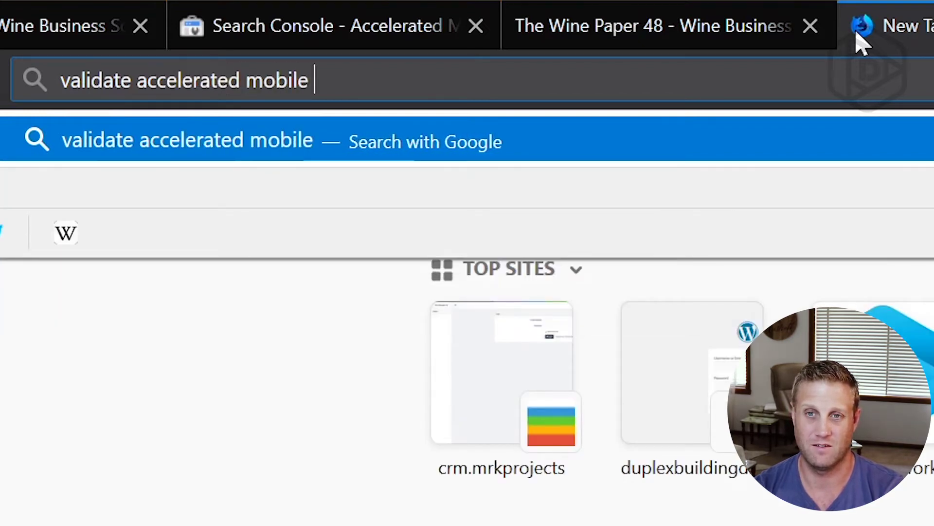
pyautogui.write('es')
pyautogui.press('Return')
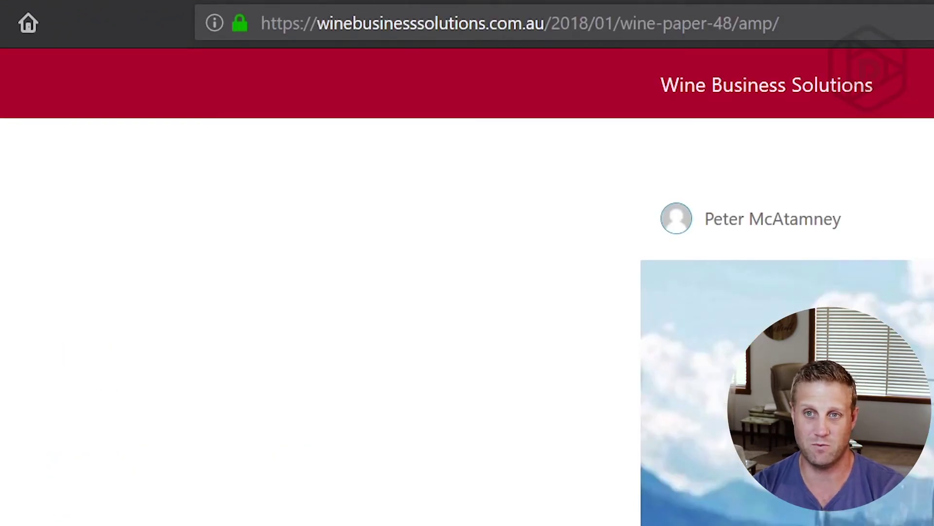
pyautogui.hotkey('ctrl', 'l')
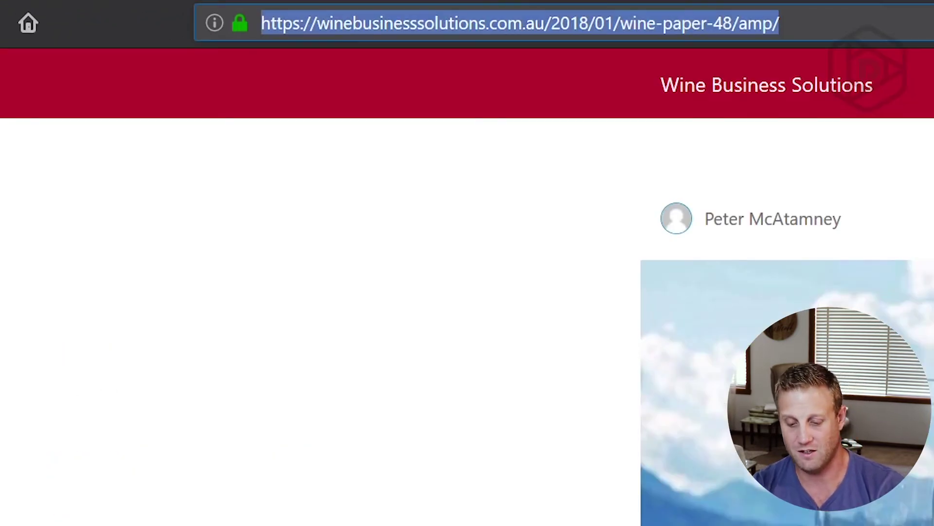
pyautogui.hotkey('ctrl', 'c')
pyautogui.hotkey('ctrl', 'Tab')
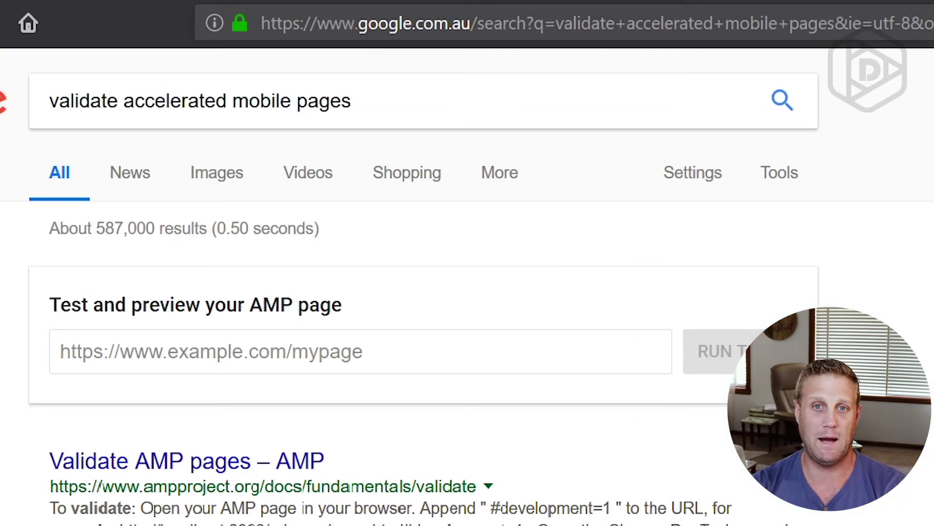
# Step: Run the AMP test on The Wine Paper 48's /amp/ URL, confirming a Valid AMP page
pyautogui.click(351, 352)
pyautogui.hotkey('ctrl', 'v')
pyautogui.click(709, 351)
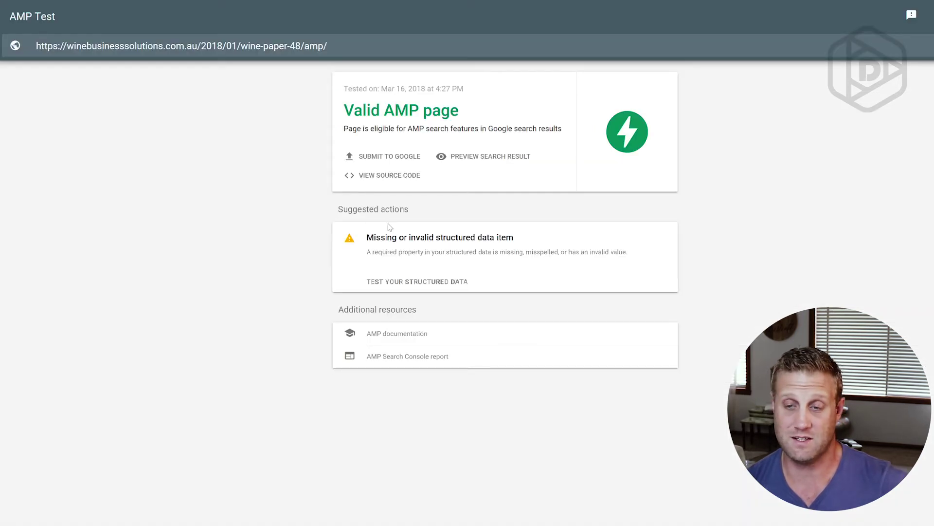
# Step: Submit The Wine Paper 48 AMP page to Google and acknowledge the indexing queue confirmation
pyautogui.click(379, 160)
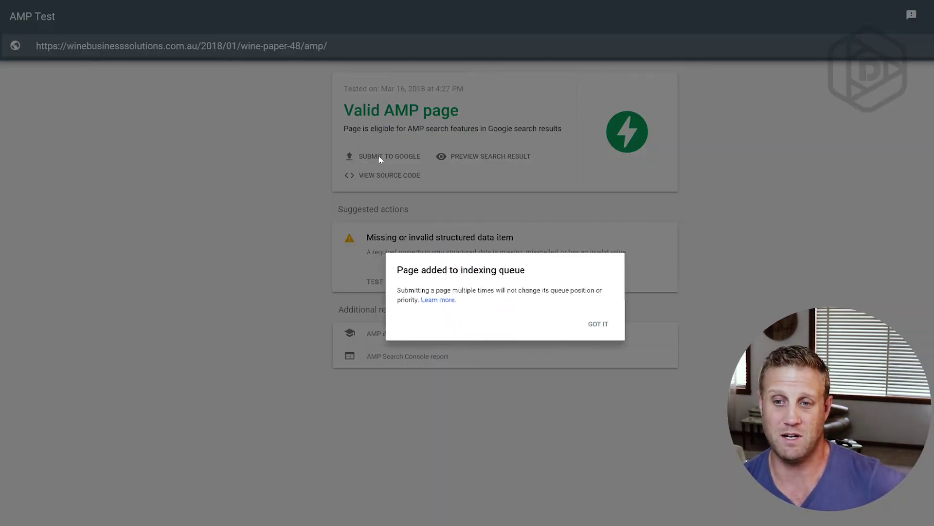
pyautogui.click(600, 324)
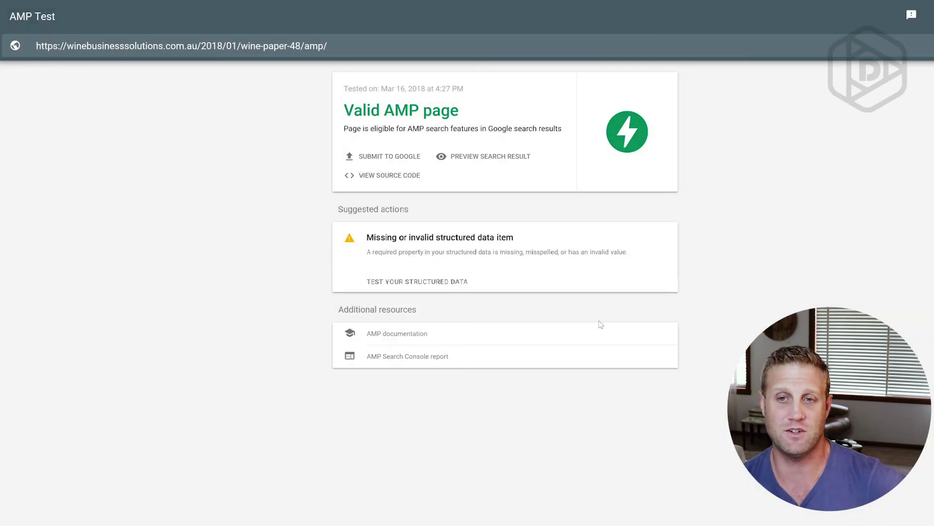